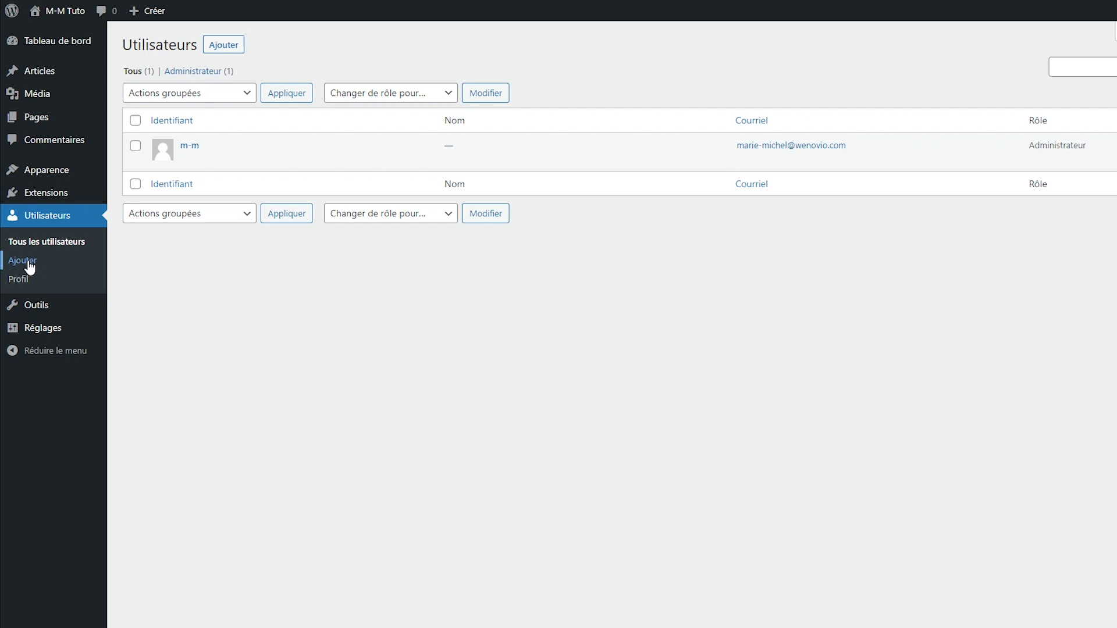
Step: Start adding a new user from the Utilisateurs list
click(229, 47)
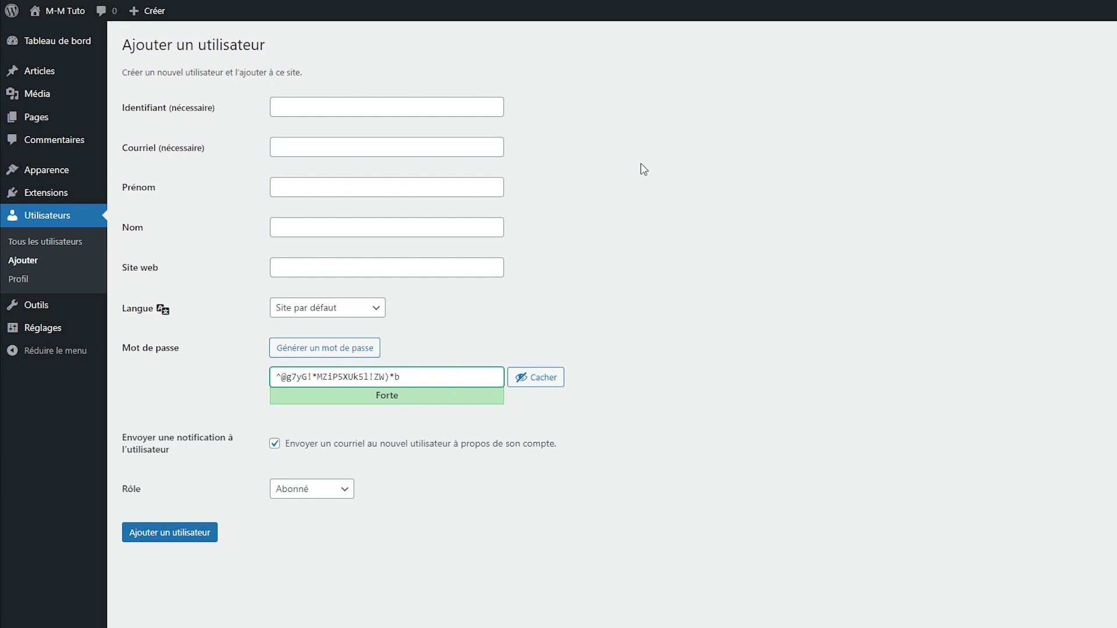
Step: Enter the new user's username (Identifiant) and e-mail address (Courriel)
click(462, 104)
text(davyd)
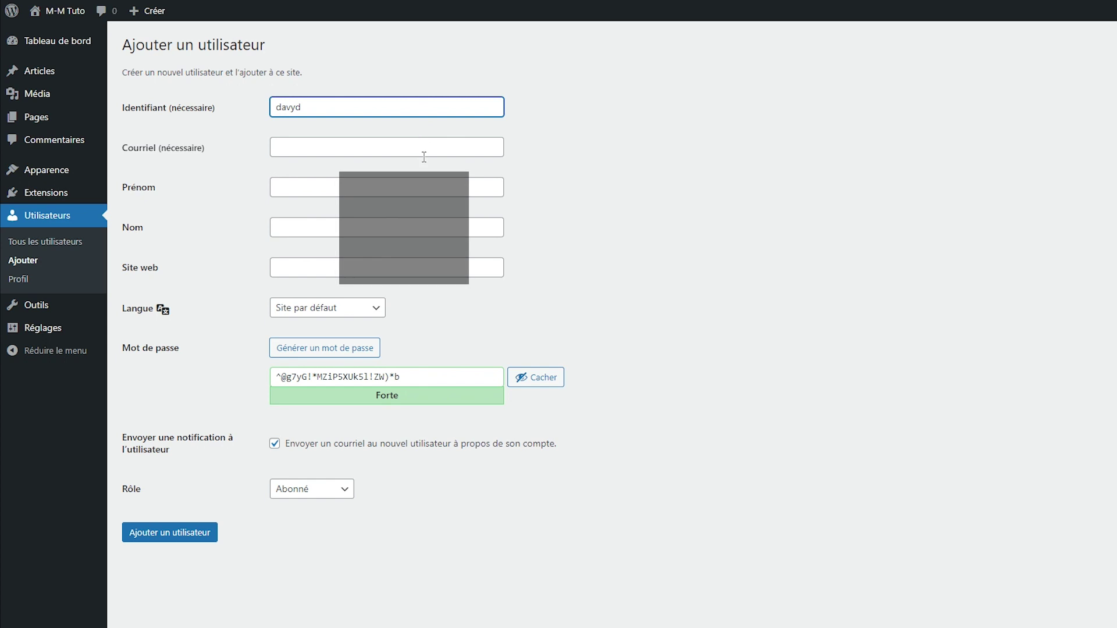
click(425, 153)
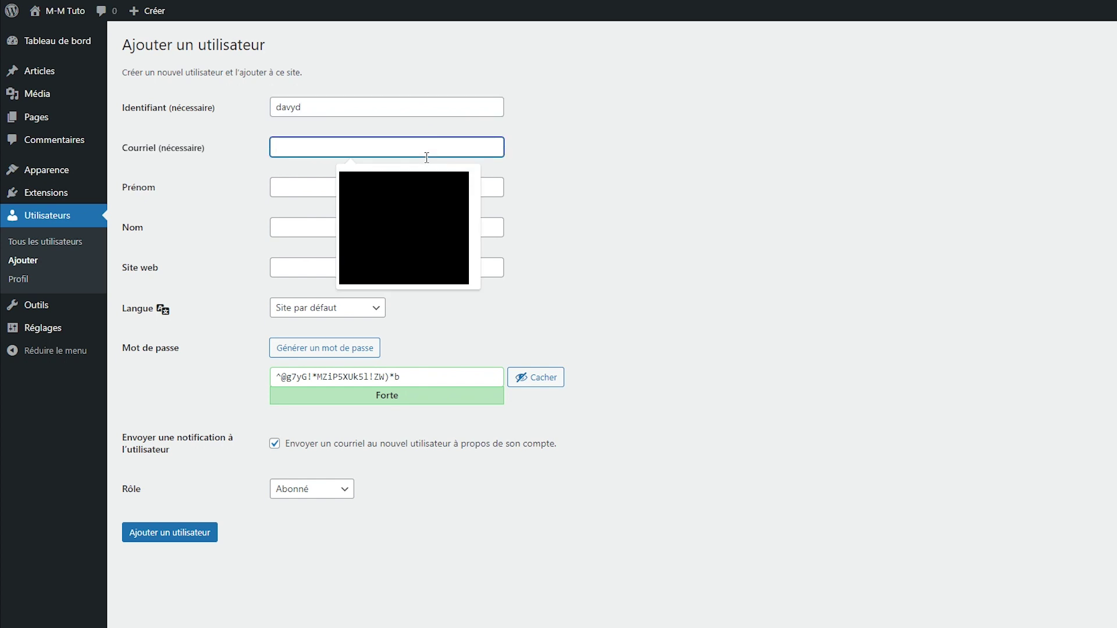
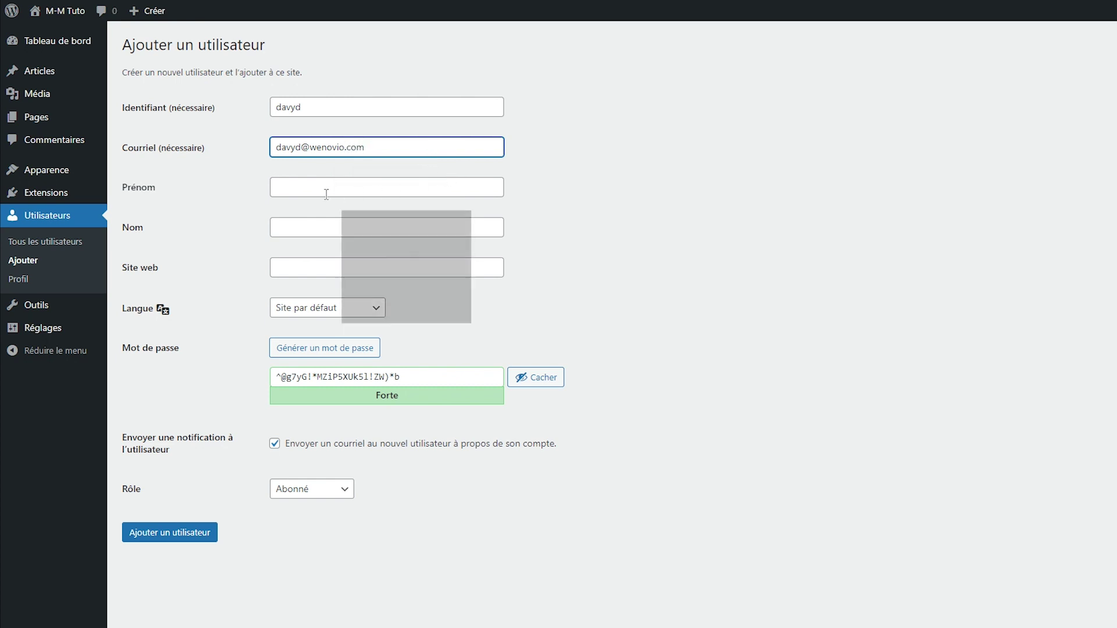
Step: Fill in Prénom, Nom and Site web, using the browser's autofill suggestions
click(299, 188)
click(369, 227)
click(369, 256)
click(369, 268)
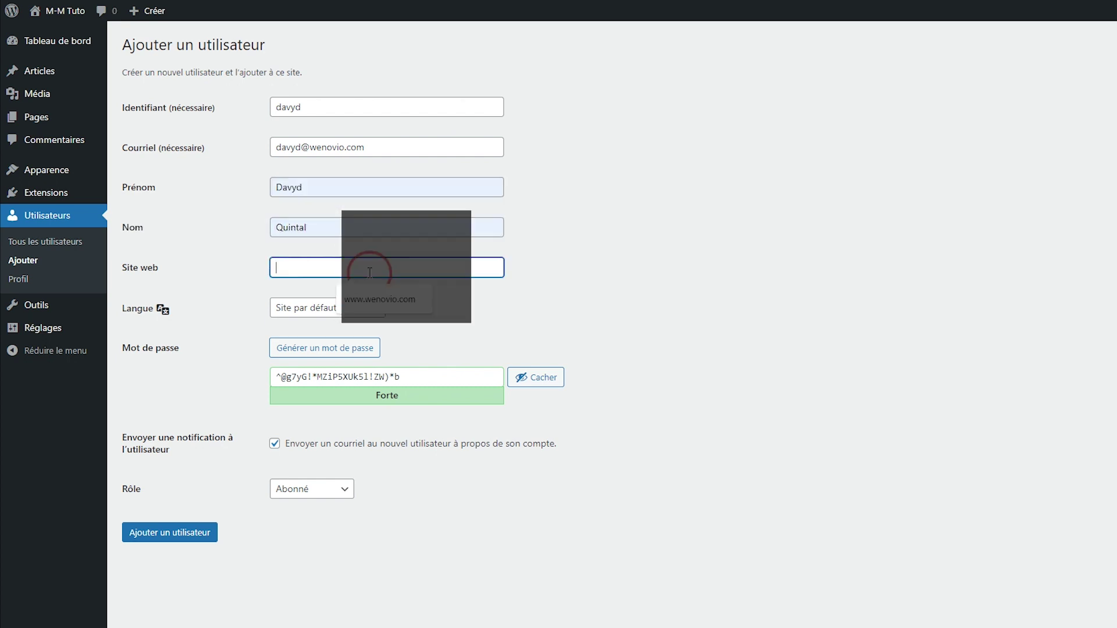
click(379, 299)
click(612, 337)
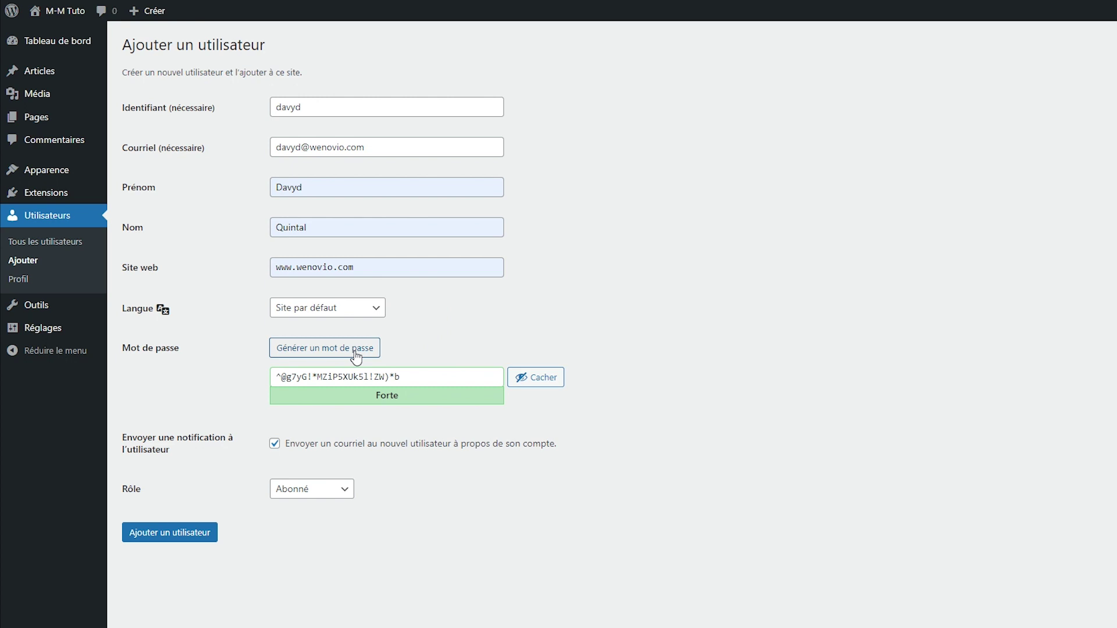
Step: Inspect the generated password, untick 'Envoyer une notification à l'utilisateur', and check the Rôle options
double_click(437, 380)
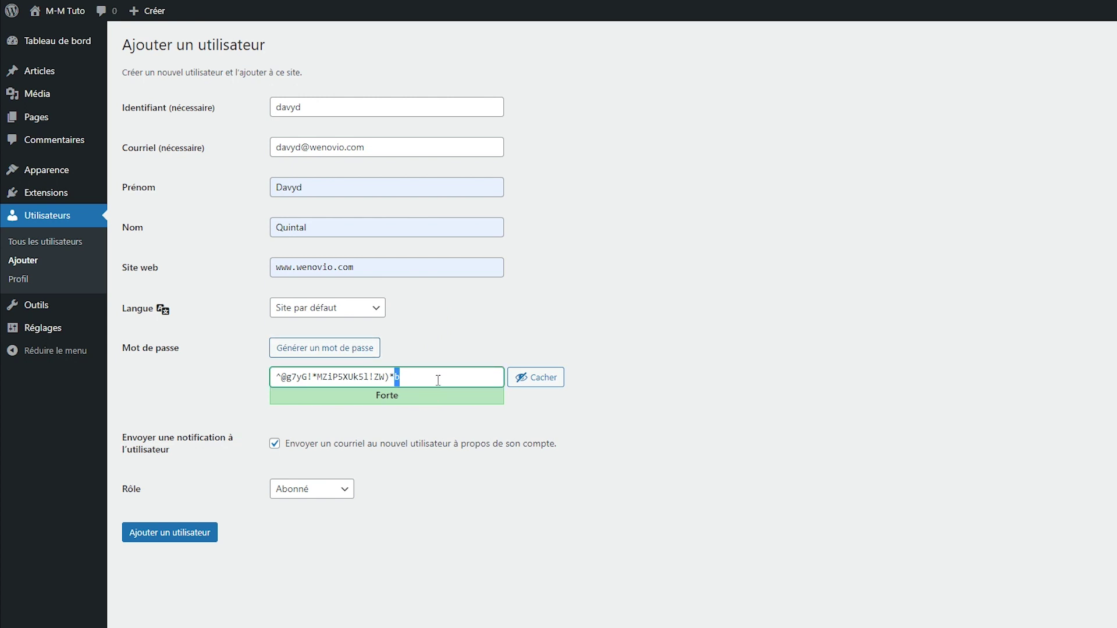
drag(438, 381, 243, 382)
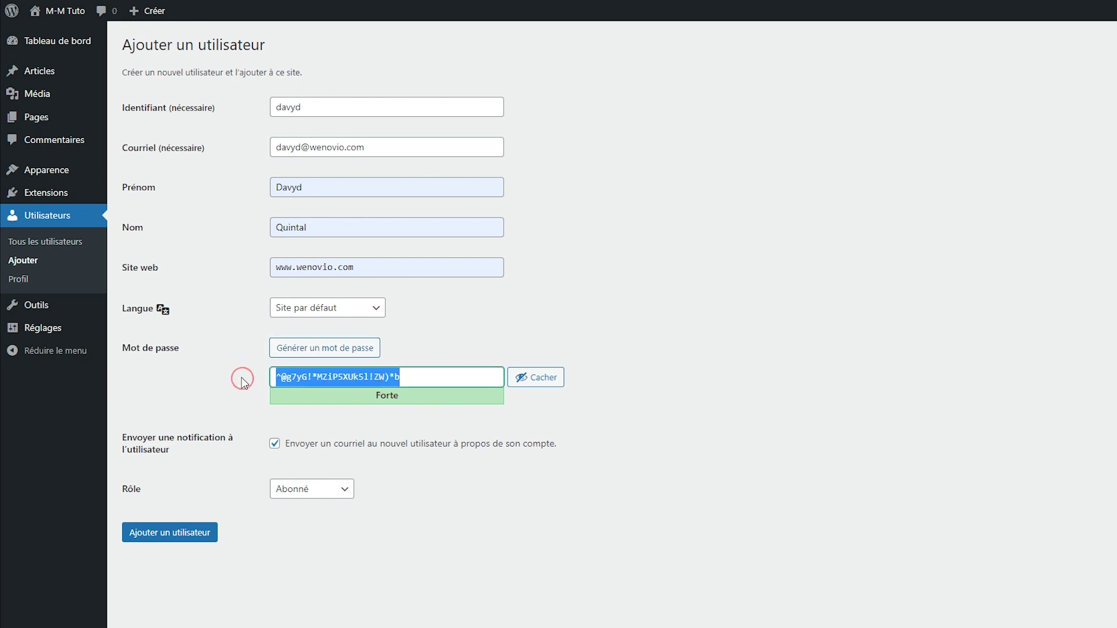
click(461, 375)
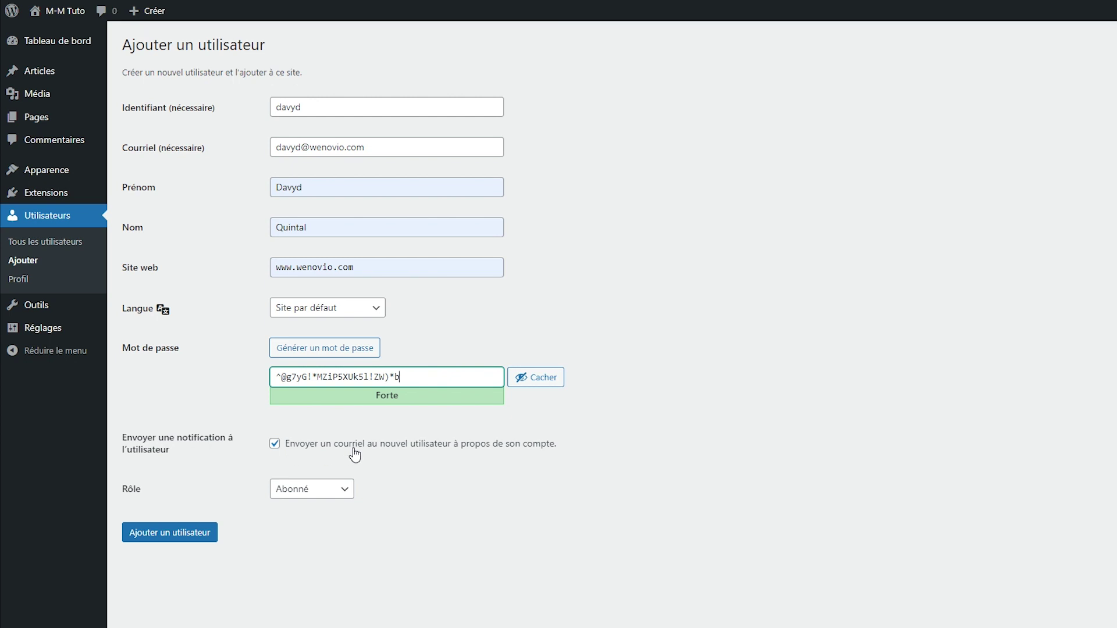
click(275, 446)
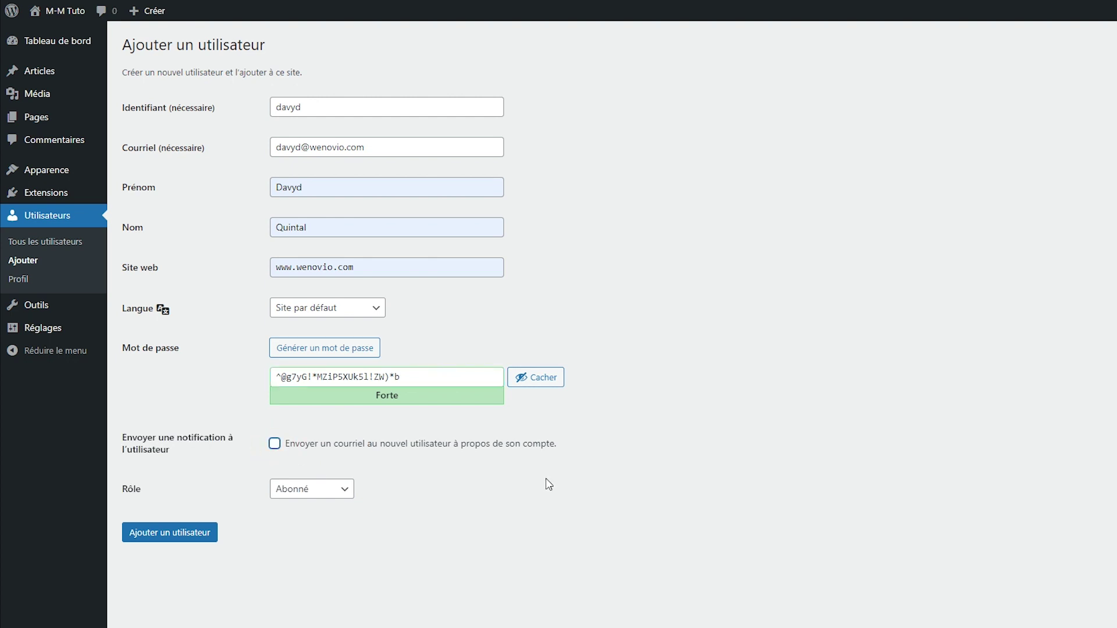
click(344, 492)
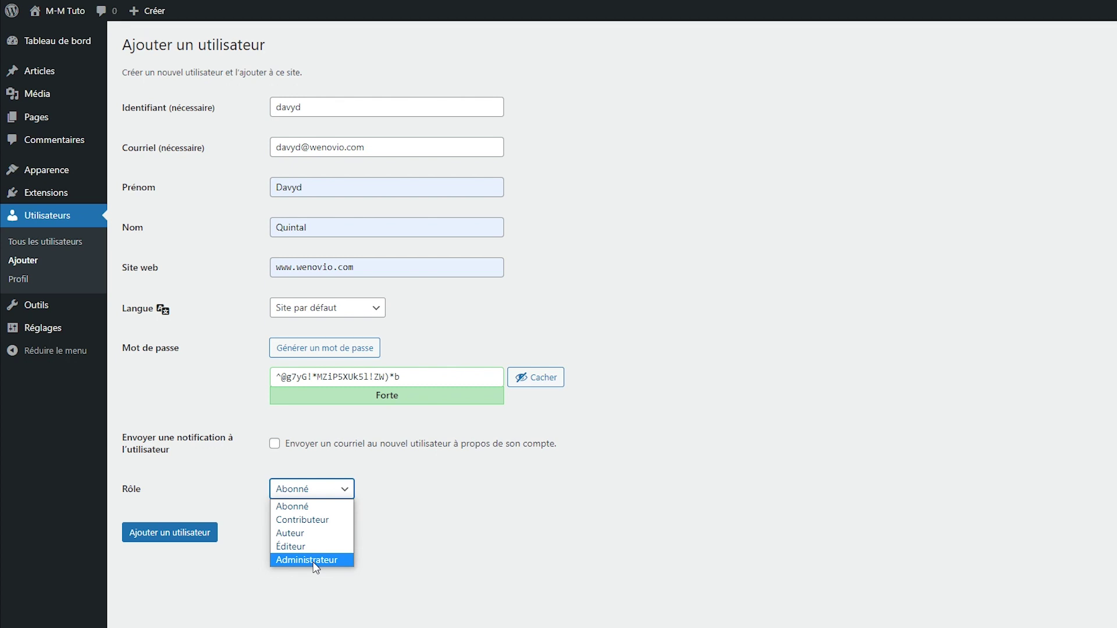
click(401, 550)
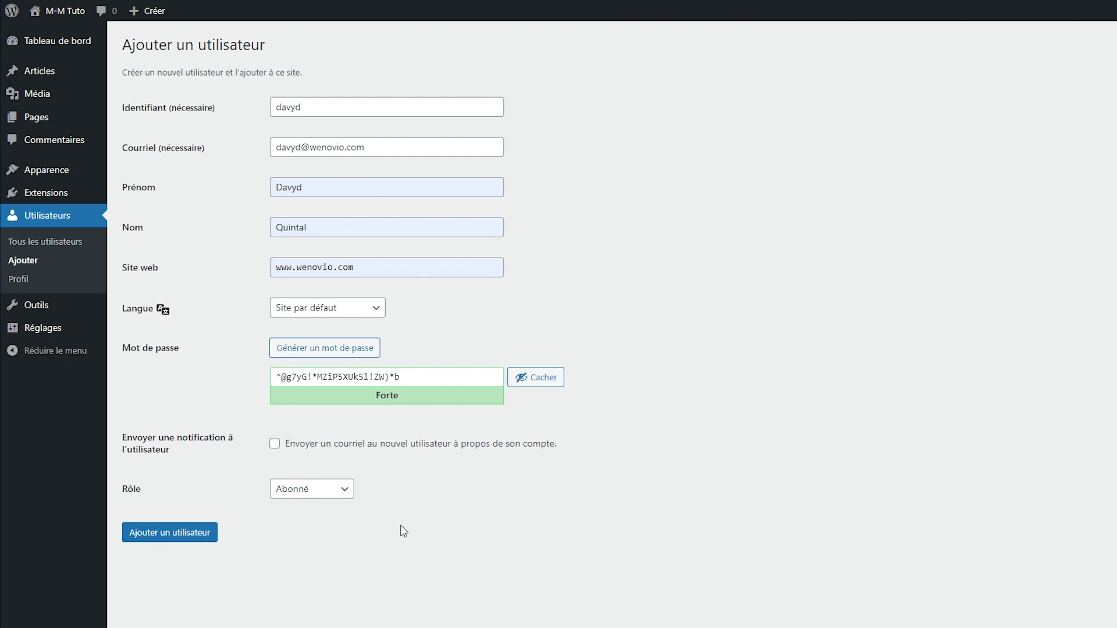
click(404, 531)
click(297, 491)
click(302, 493)
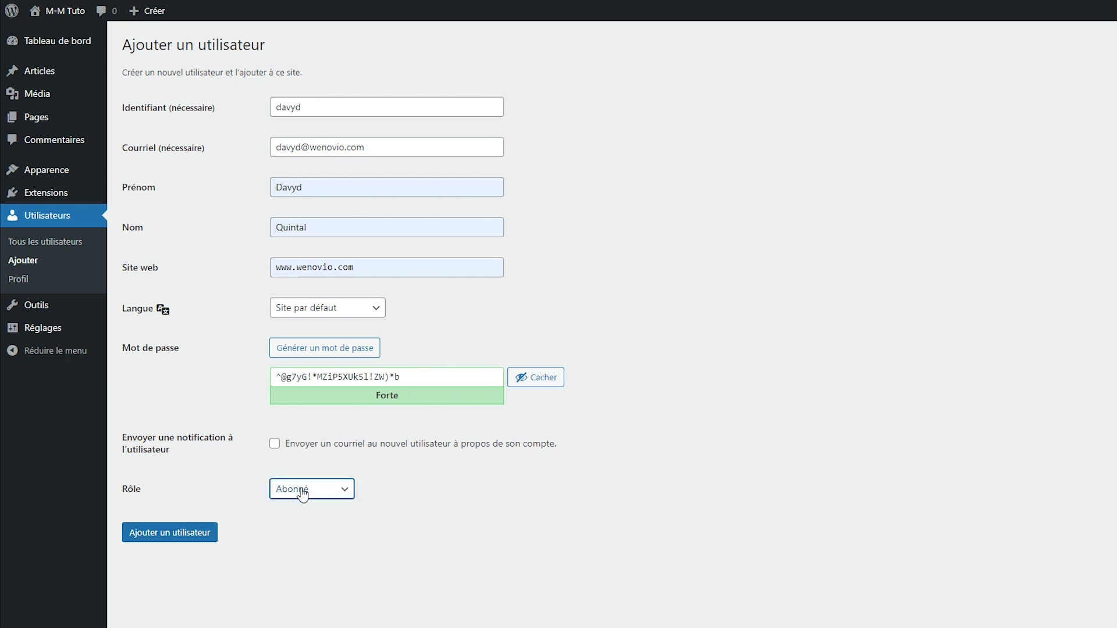
click(192, 532)
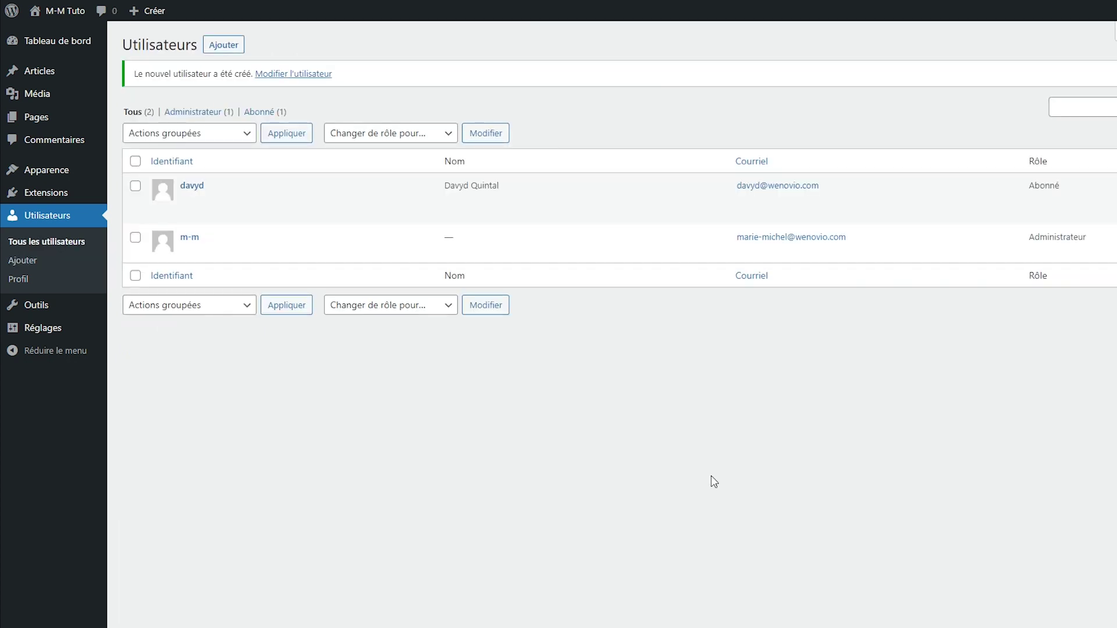
Step: Open the new subscriber's profile with Modifier, scroll through it, then return to Tous les utilisateurs
mouse_move(324, 189)
mouse_move(212, 216)
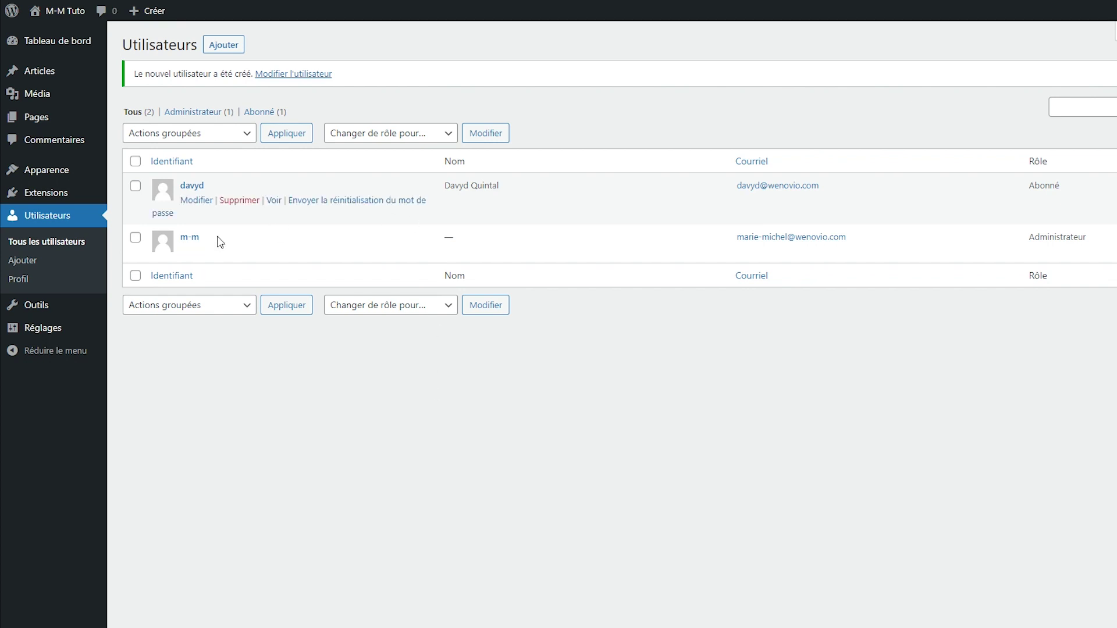
click(200, 201)
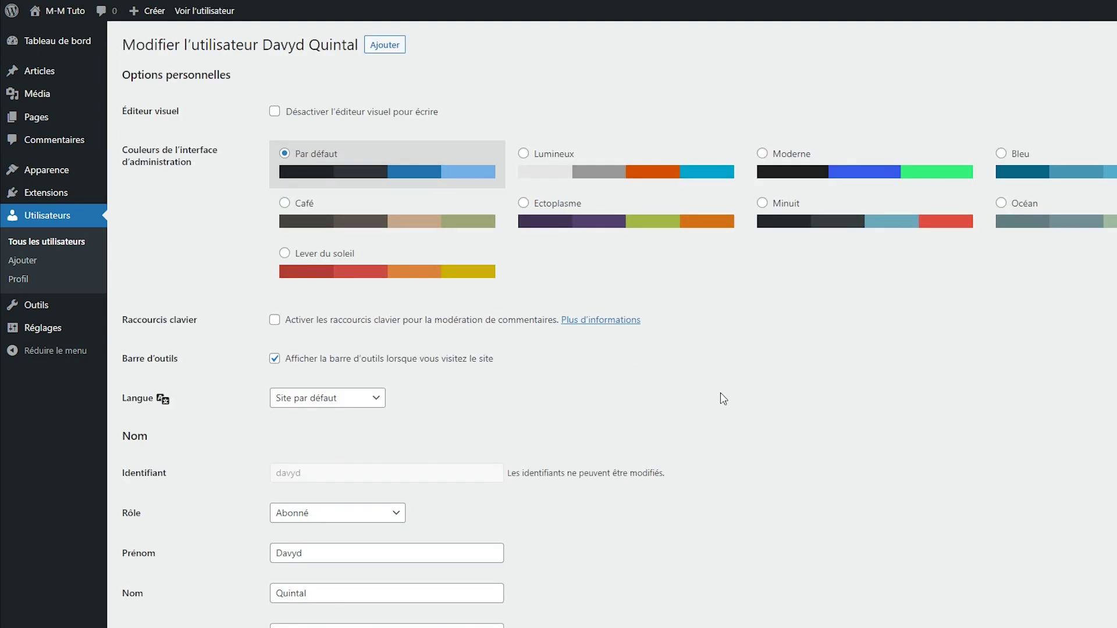
scroll(768, 463, down, 2)
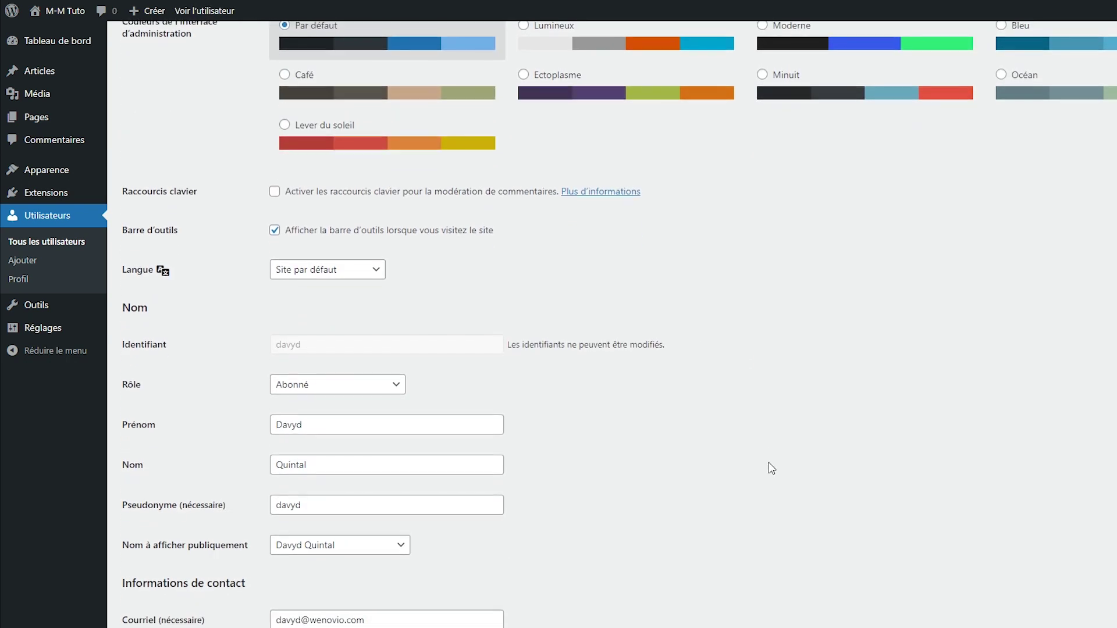
scroll(771, 468, down, 4)
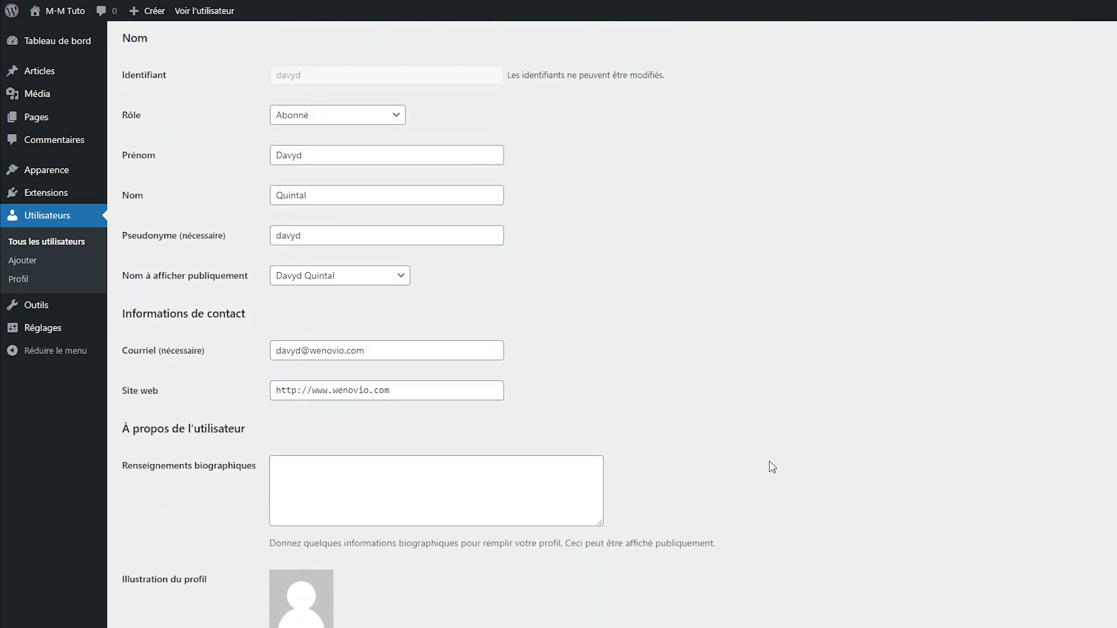
scroll(772, 467, down, 5)
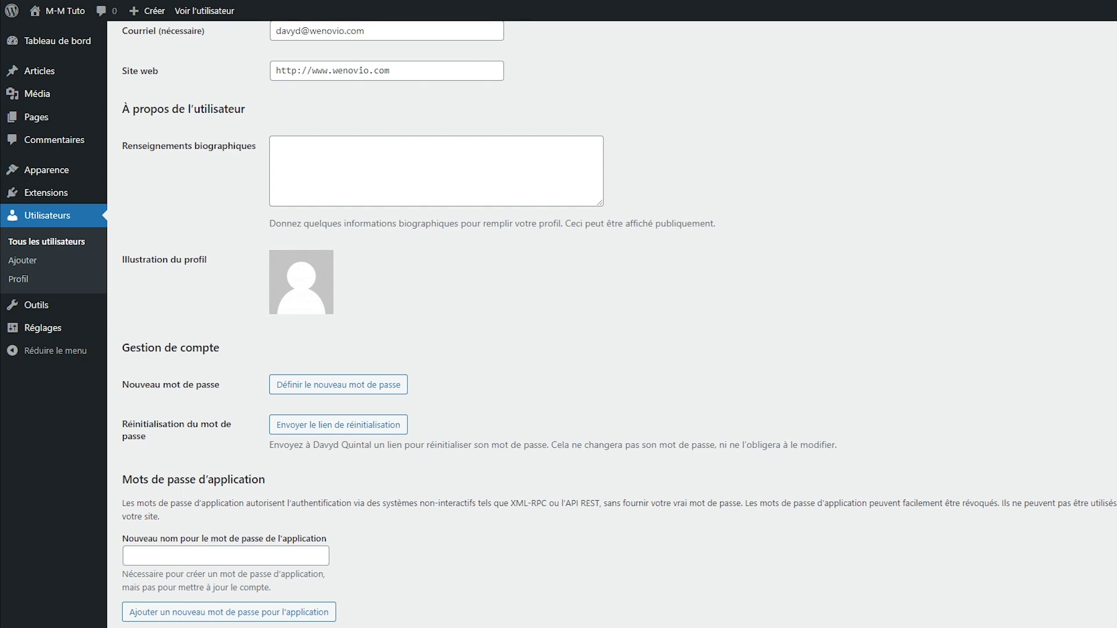
click(46, 220)
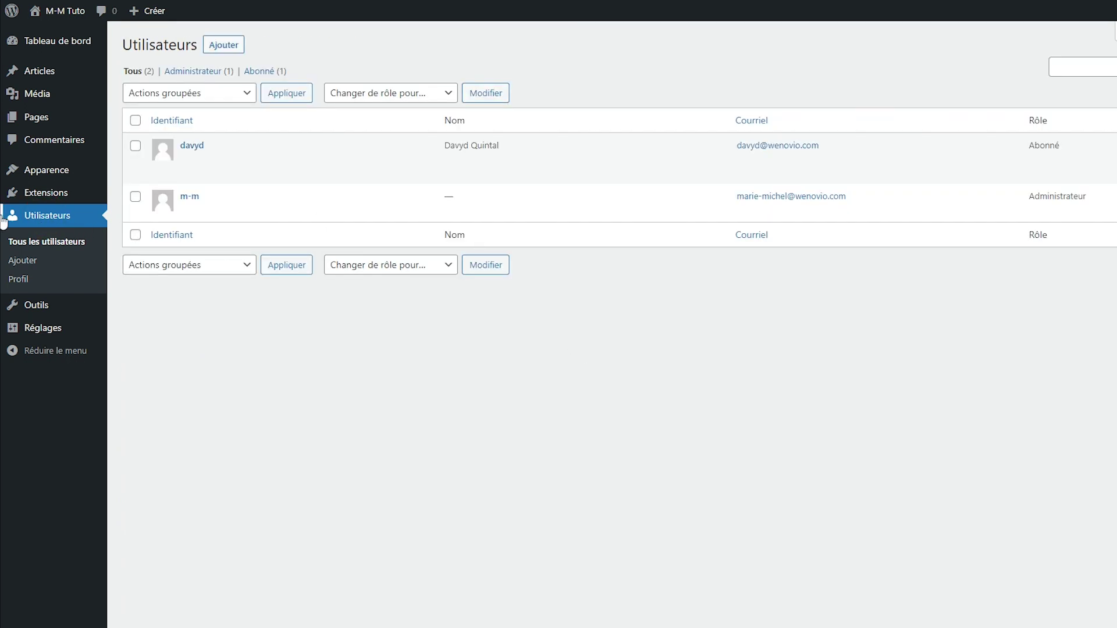
Step: Bulk-delete only the new subscriber via Actions groupées > Supprimer, leaving the administrator unticked
mouse_move(226, 153)
click(135, 145)
click(136, 197)
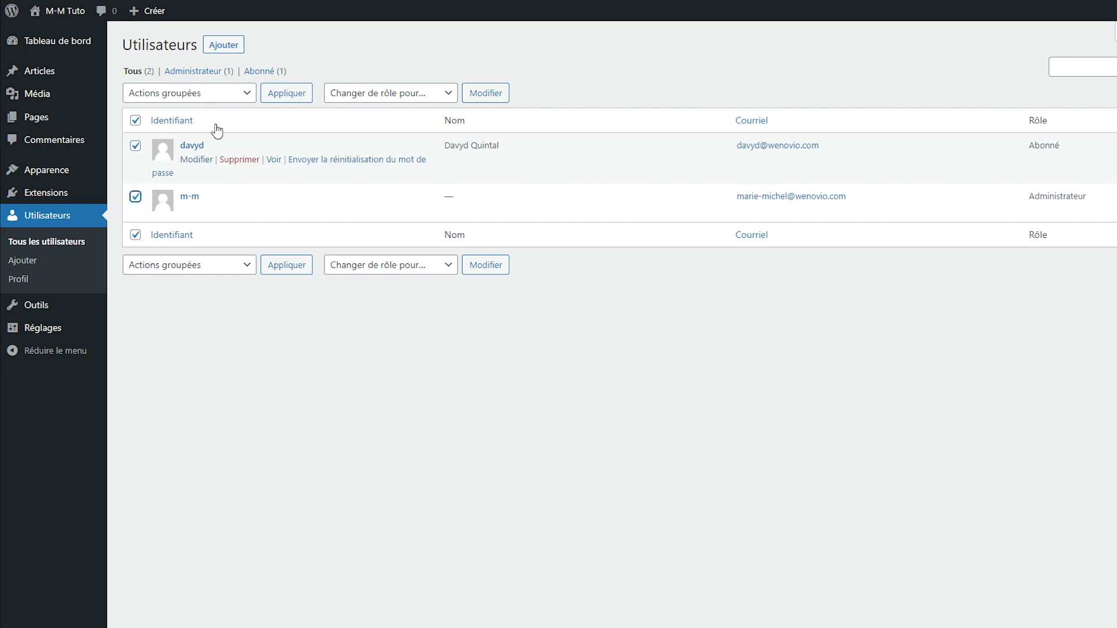
click(194, 101)
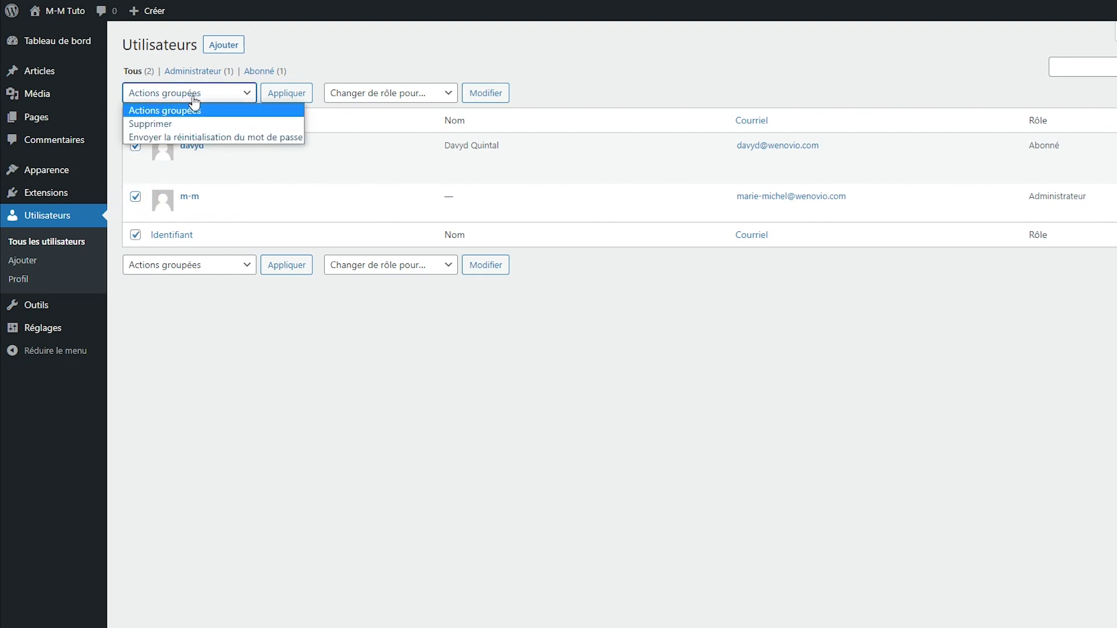
click(174, 123)
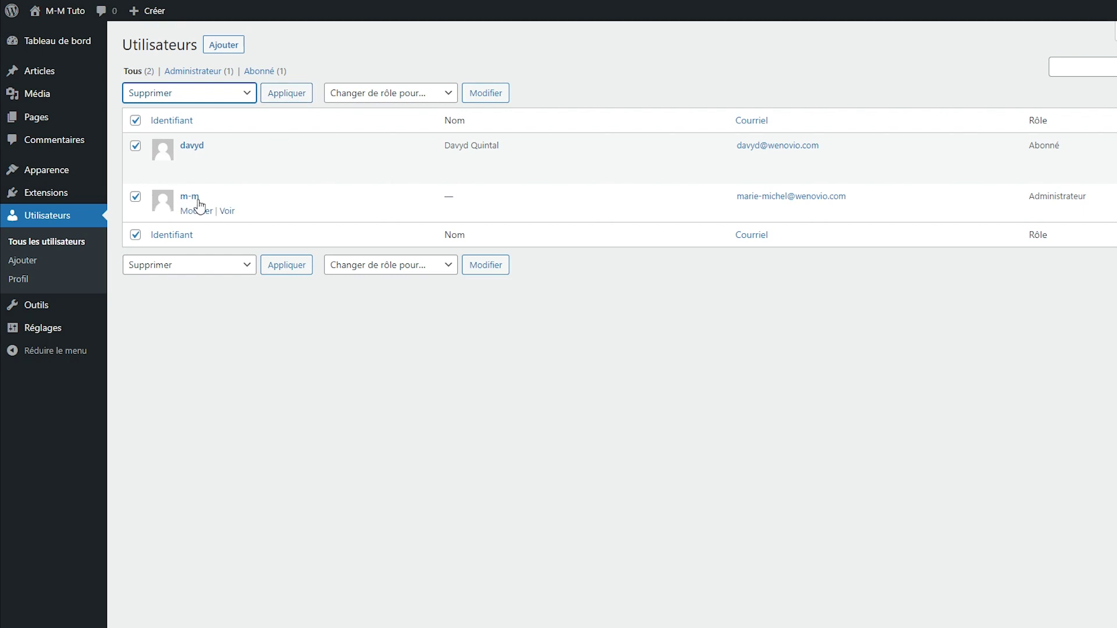
click(136, 197)
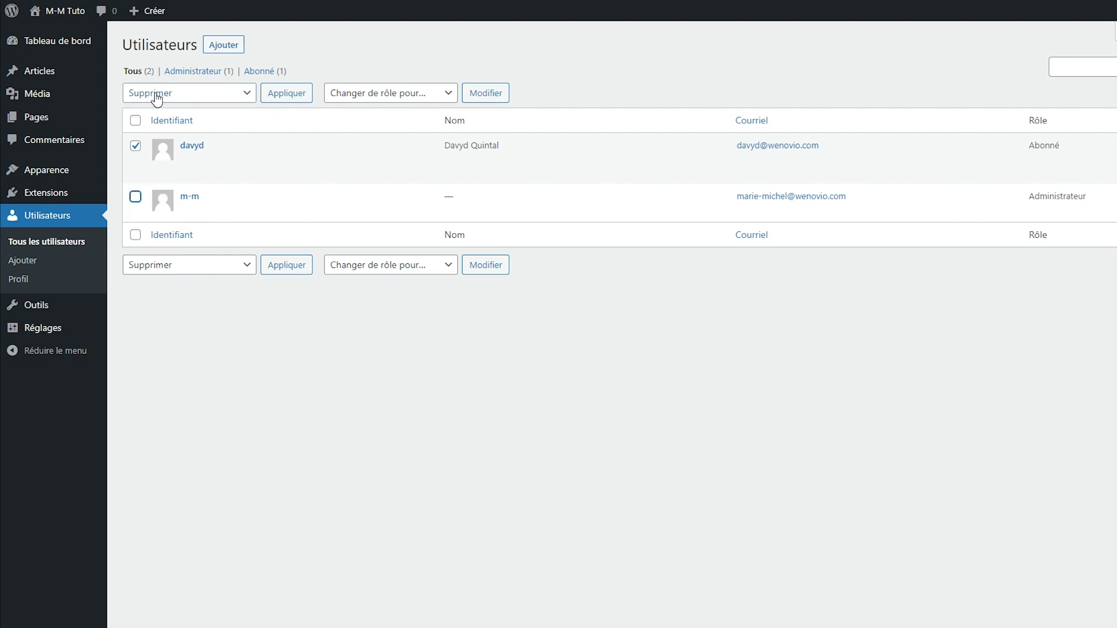
click(297, 96)
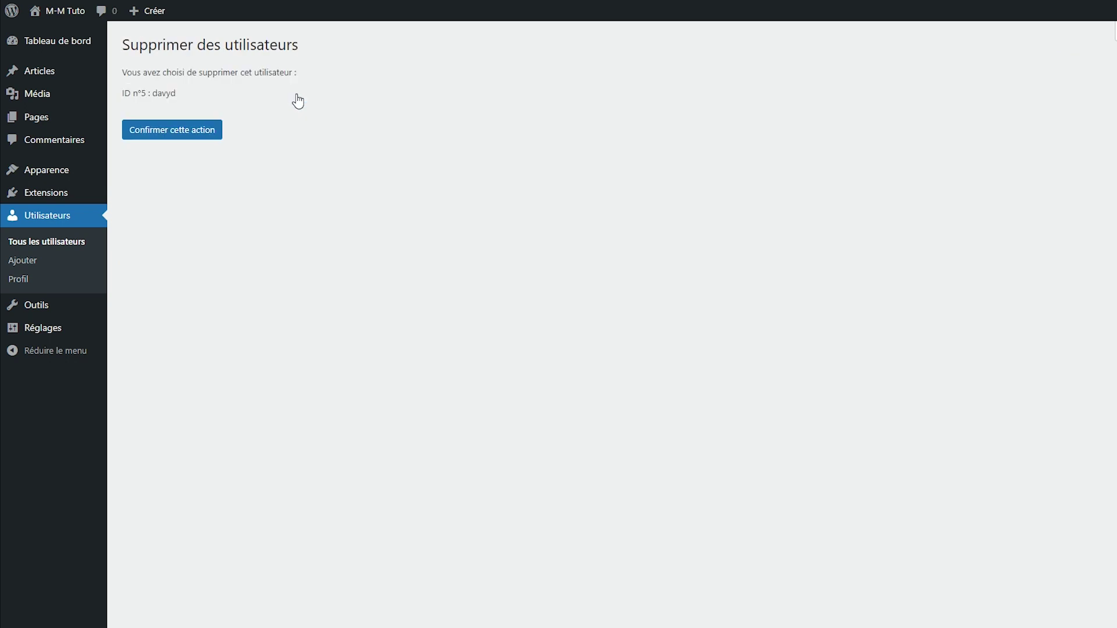
click(190, 138)
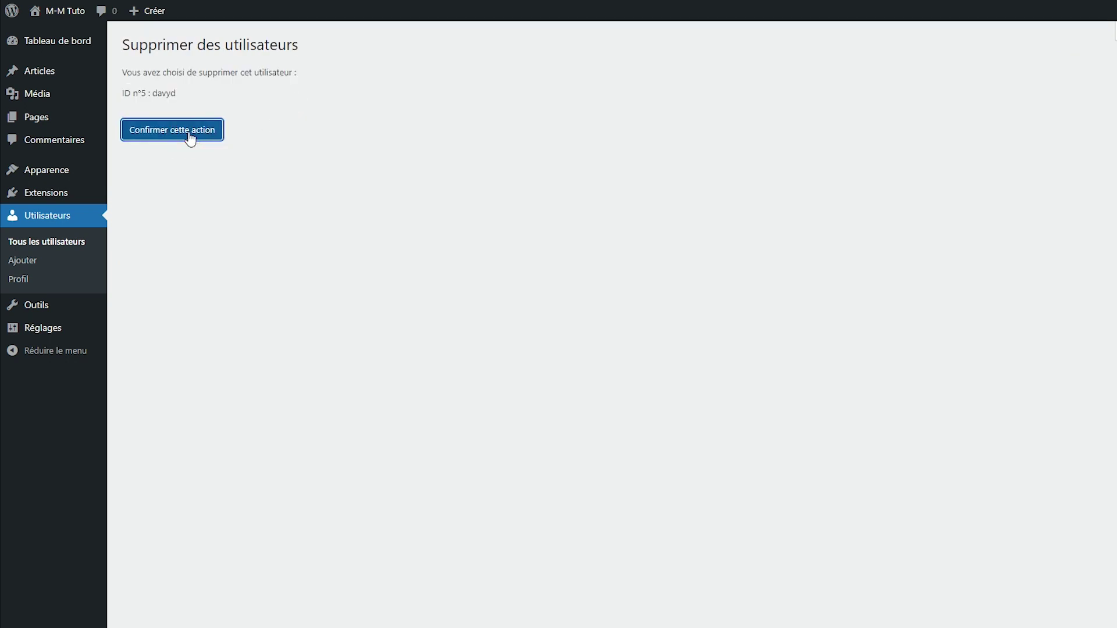